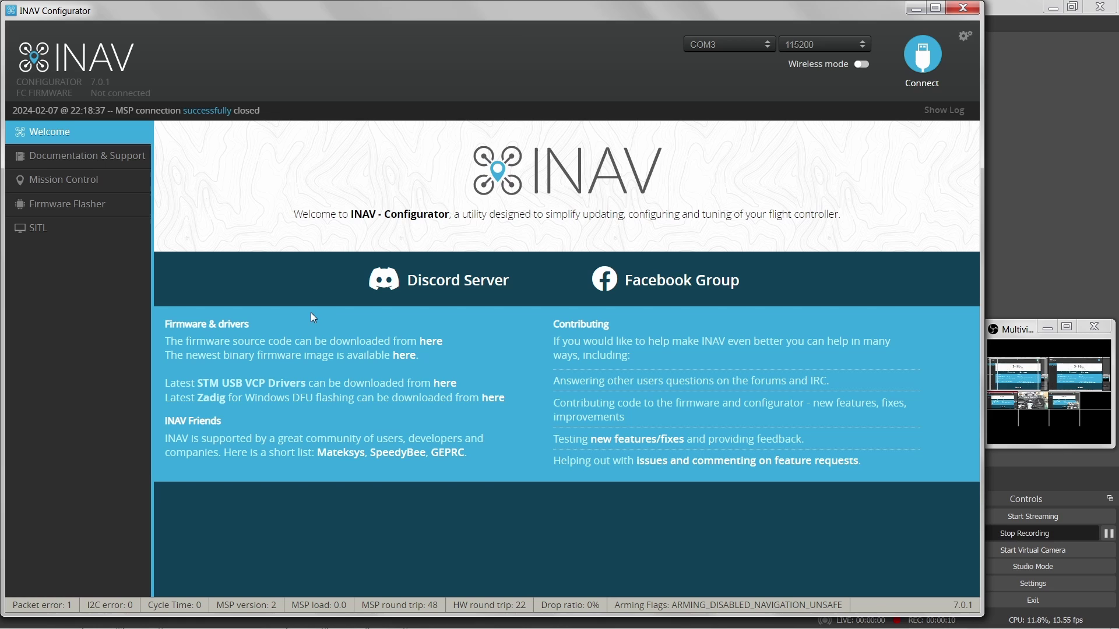
# Step: Connect to the flight controller and bring up the Programming tab's Logic Conditions table
pyautogui.click(921, 64)
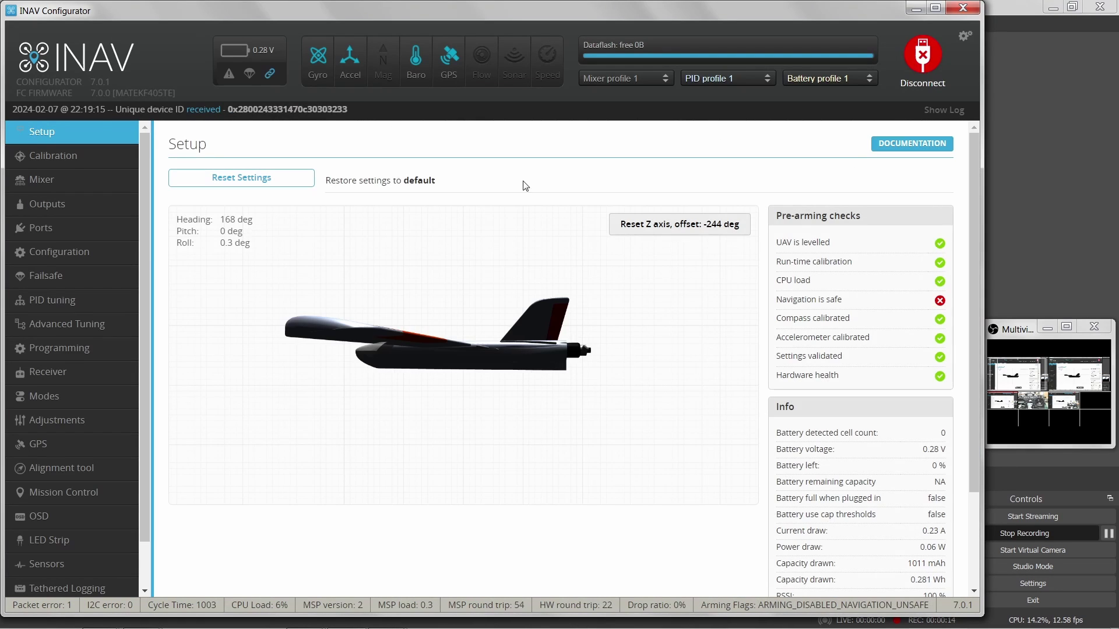
pyautogui.click(93, 348)
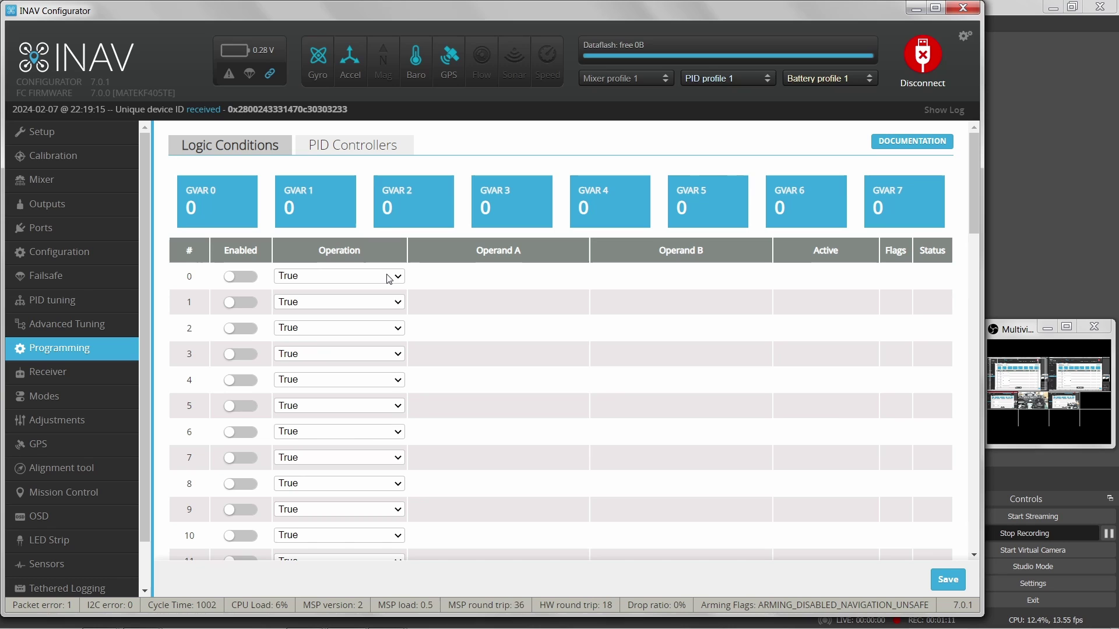
# Step: Turn on the Enabled toggle for logic condition 0 in row 0
pyautogui.click(235, 278)
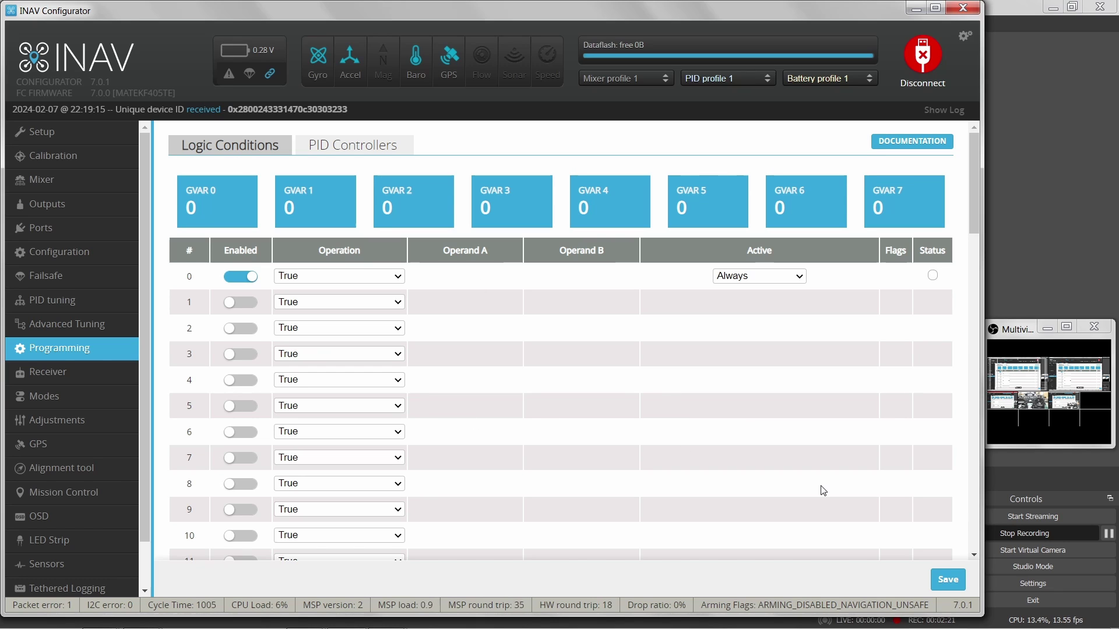
# Step: Save enabled condition 0 to the board and expand its Operation choices
pyautogui.click(941, 576)
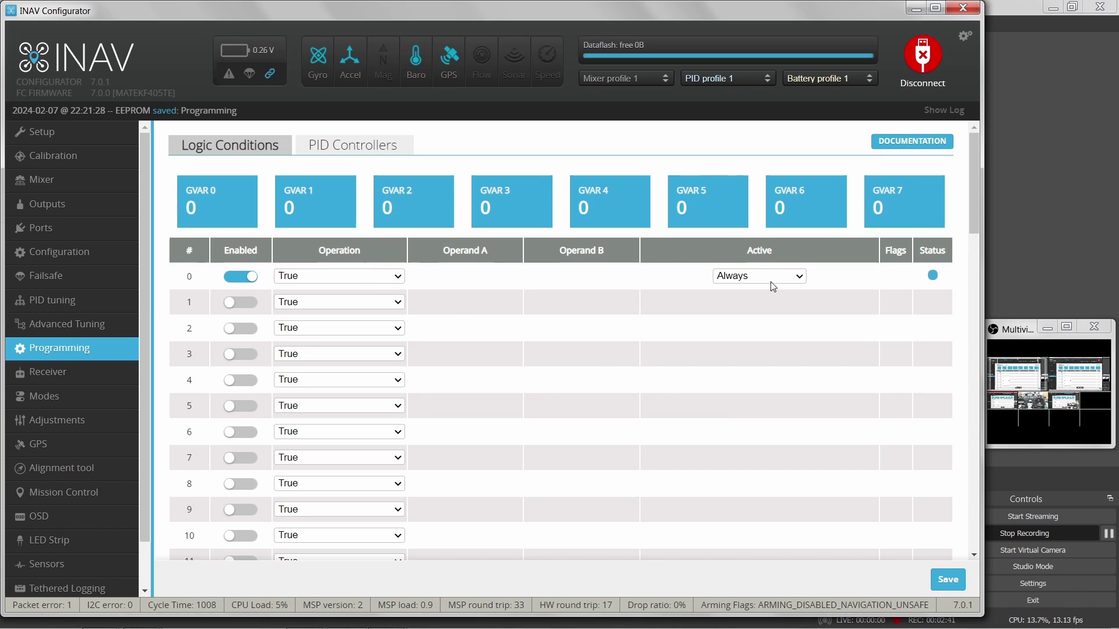
pyautogui.click(402, 278)
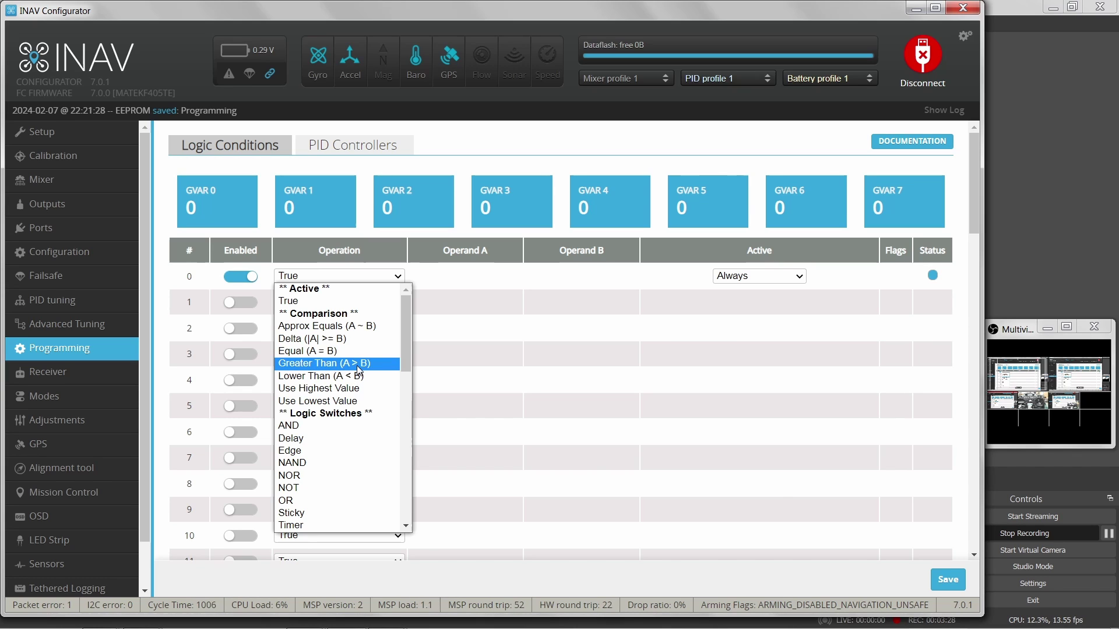
# Step: Set condition 0's operation to Greater Than (A > B) and save it to the board
pyautogui.click(359, 363)
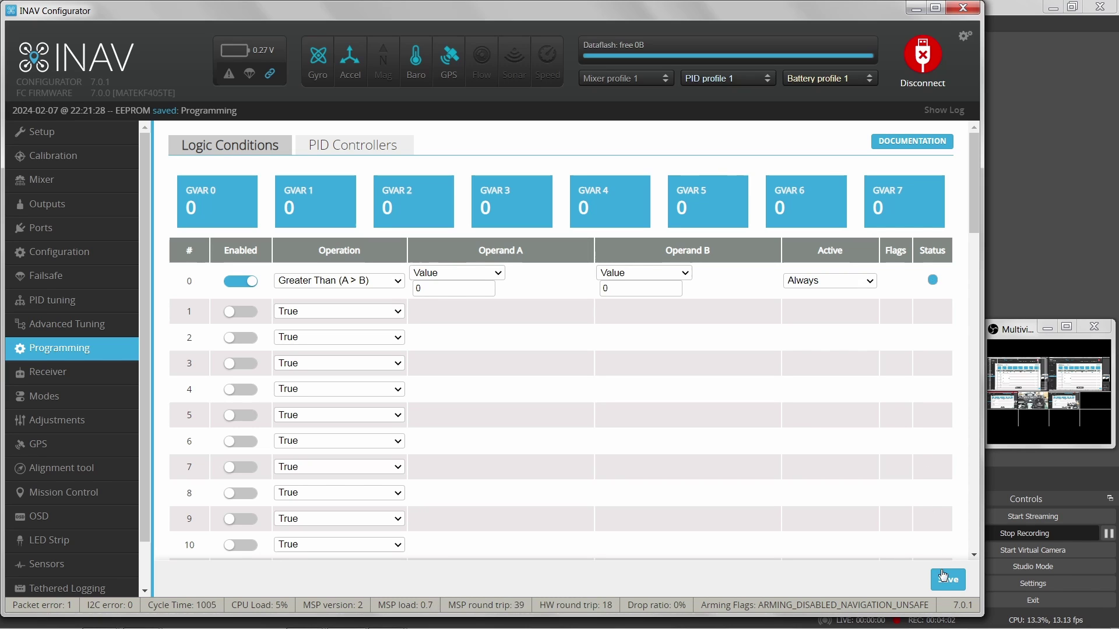
pyautogui.click(945, 588)
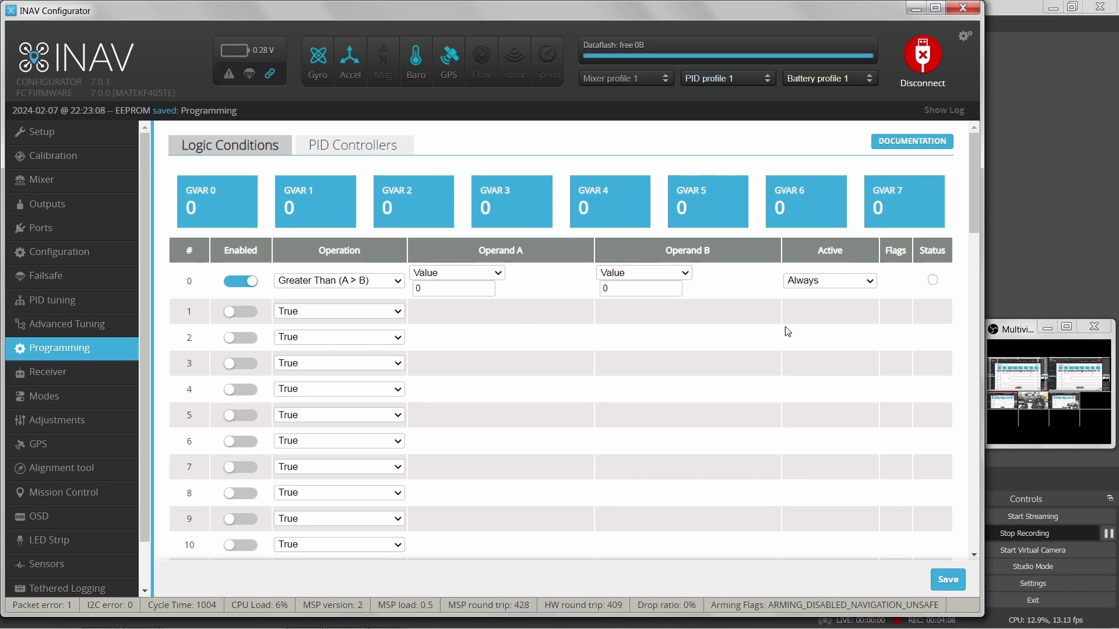
# Step: Change condition 0's Operand A type to Flight and expand its parameter list
pyautogui.click(498, 275)
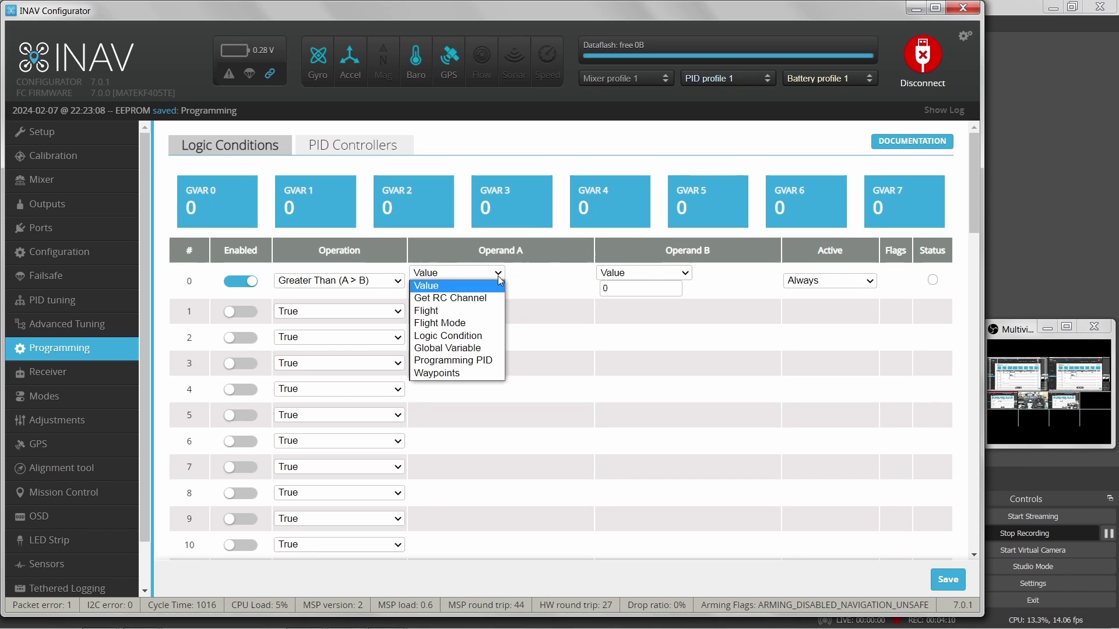
pyautogui.click(458, 310)
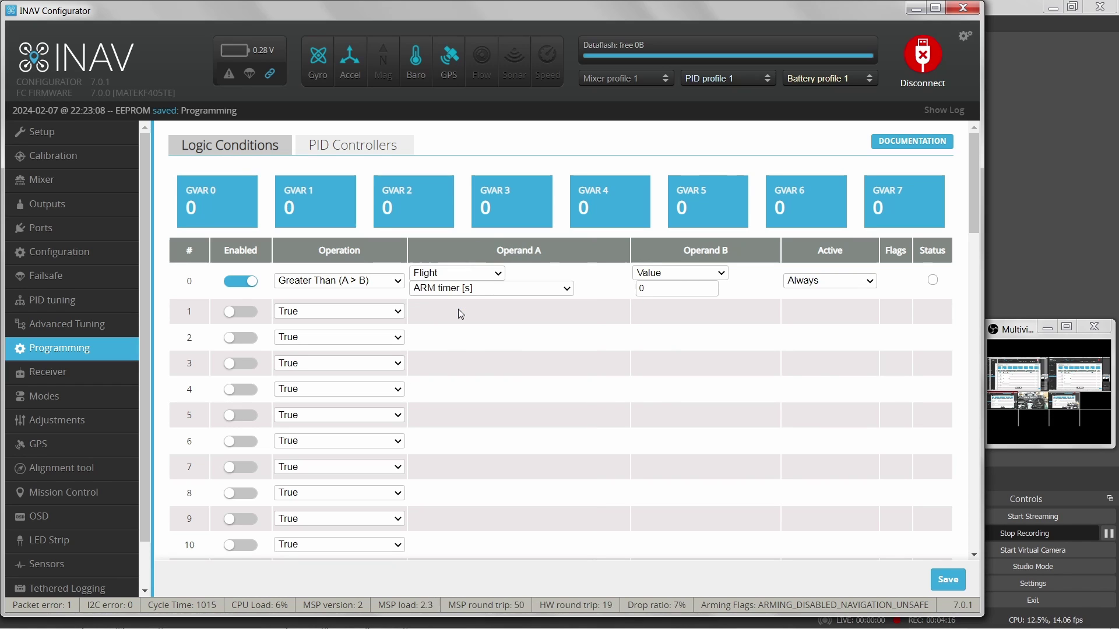
pyautogui.click(544, 290)
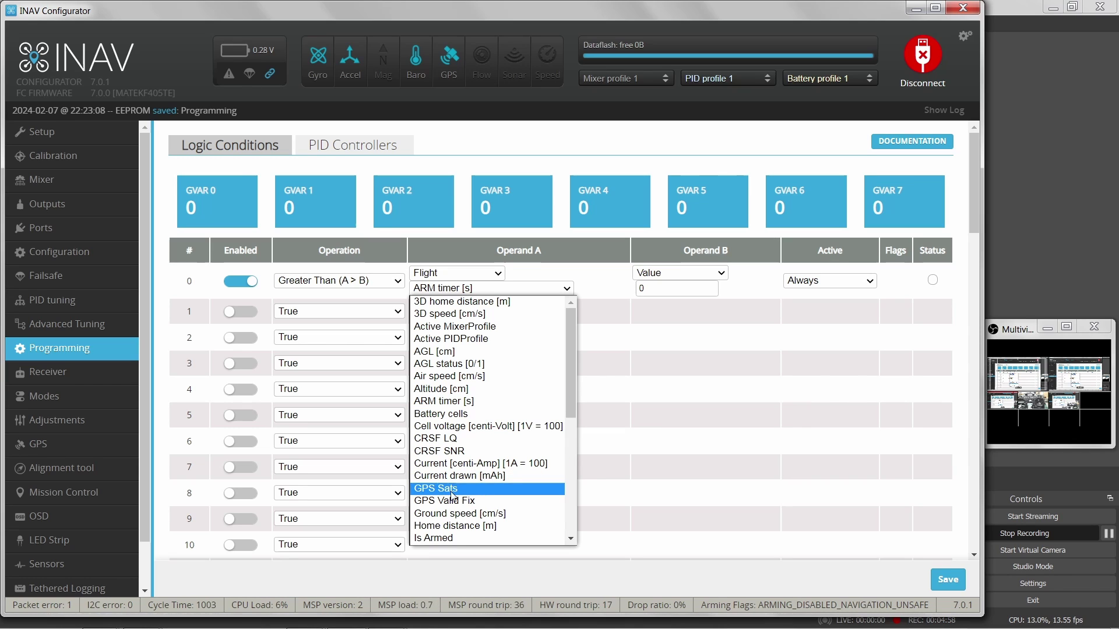
# Step: Set condition 0 to compare Ground speed [cm/s] against Operand B value 670, then save
pyautogui.click(452, 514)
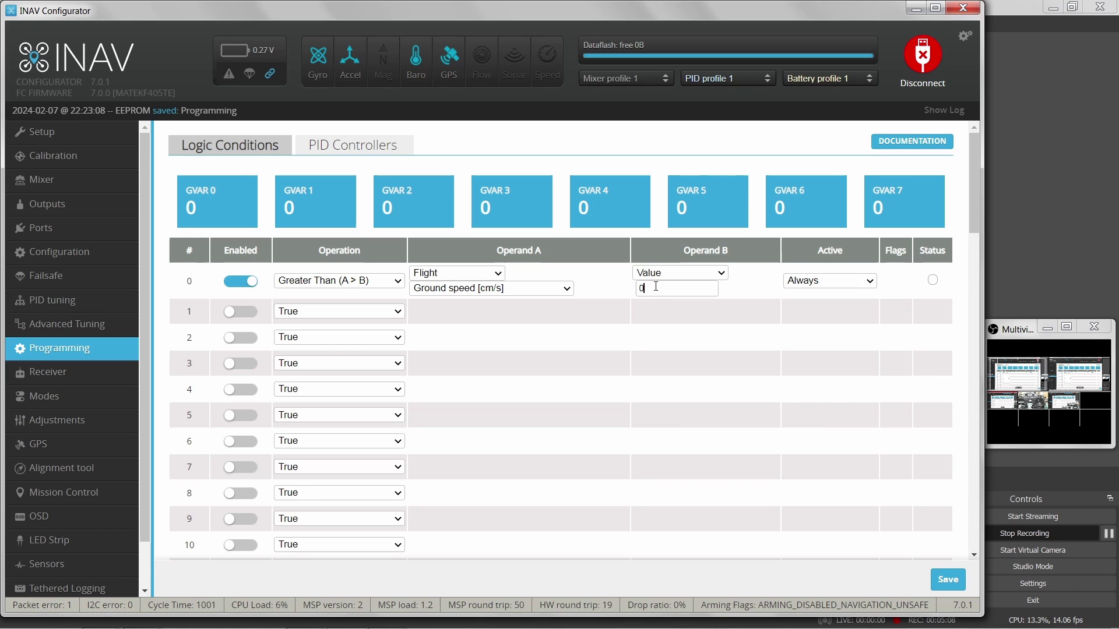
pyautogui.write('67')
pyautogui.click(945, 581)
# Step: Enable logic condition 1 and save the conditions to the flight controller
pyautogui.click(250, 314)
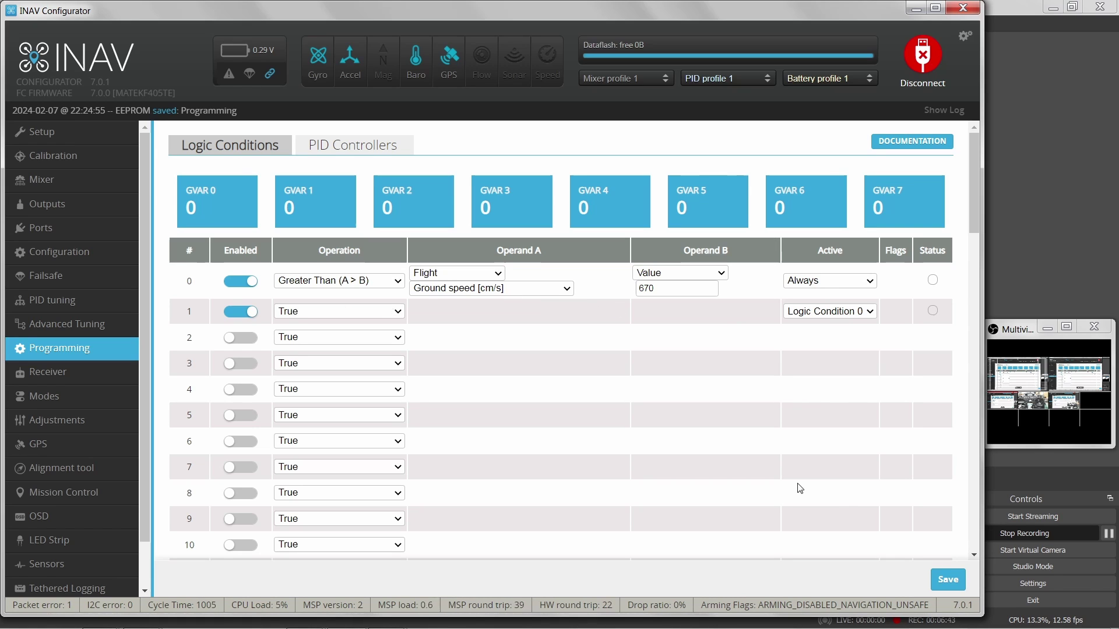
pyautogui.click(943, 579)
# Step: Set logic condition 1's operation to Override Arming Safety
pyautogui.click(402, 314)
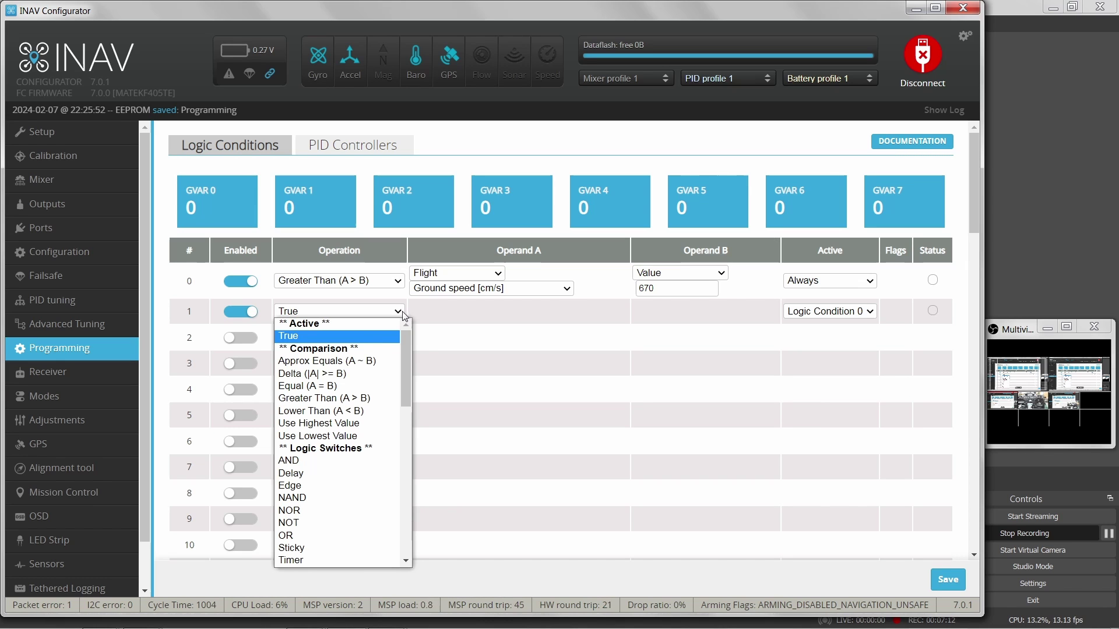
pyautogui.moveTo(403, 367); pyautogui.dragTo(404, 502)
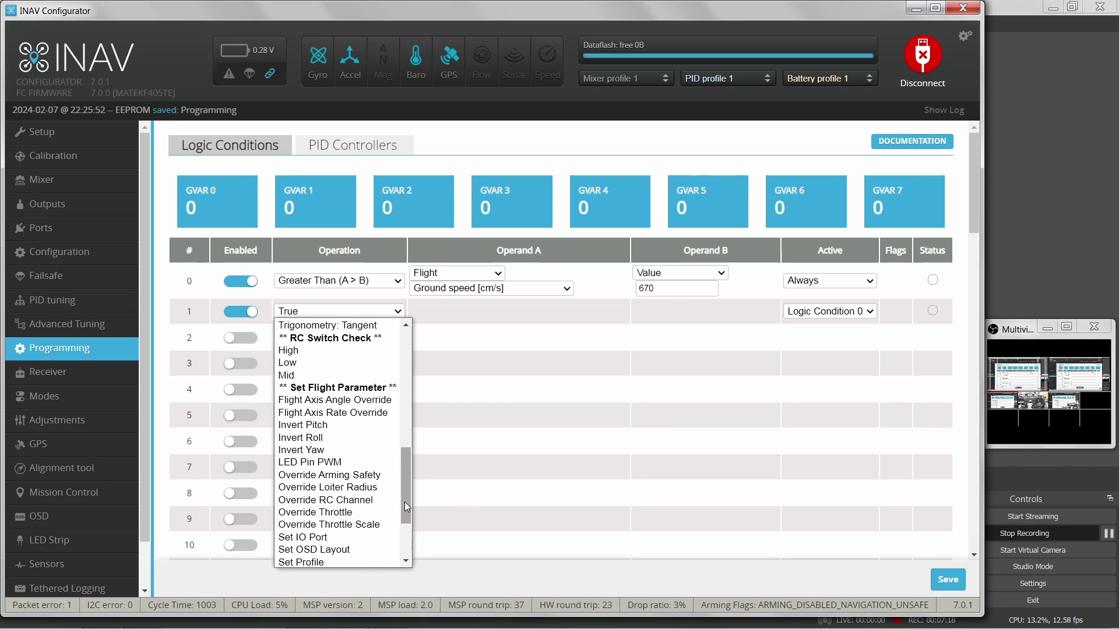
pyautogui.click(317, 475)
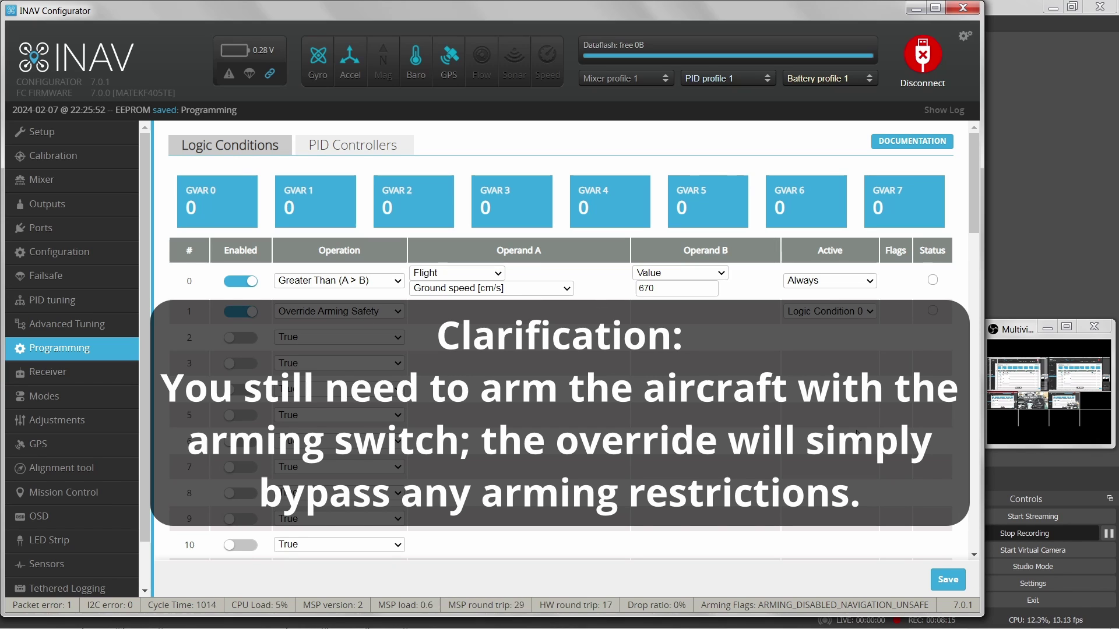
# Step: Write the ground-speed check and arming-safety override conditions to EEPROM
pyautogui.click(948, 591)
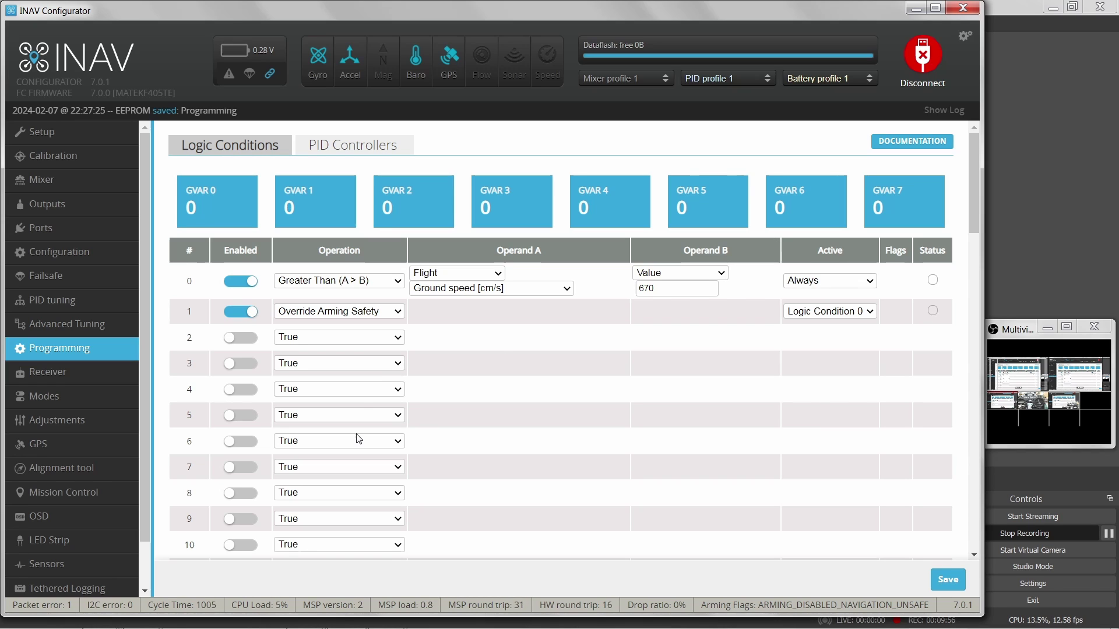
# Step: Enable condition 2 as Lower Than (A < B), with Operand A set to Flight AGL [cm]
pyautogui.click(251, 343)
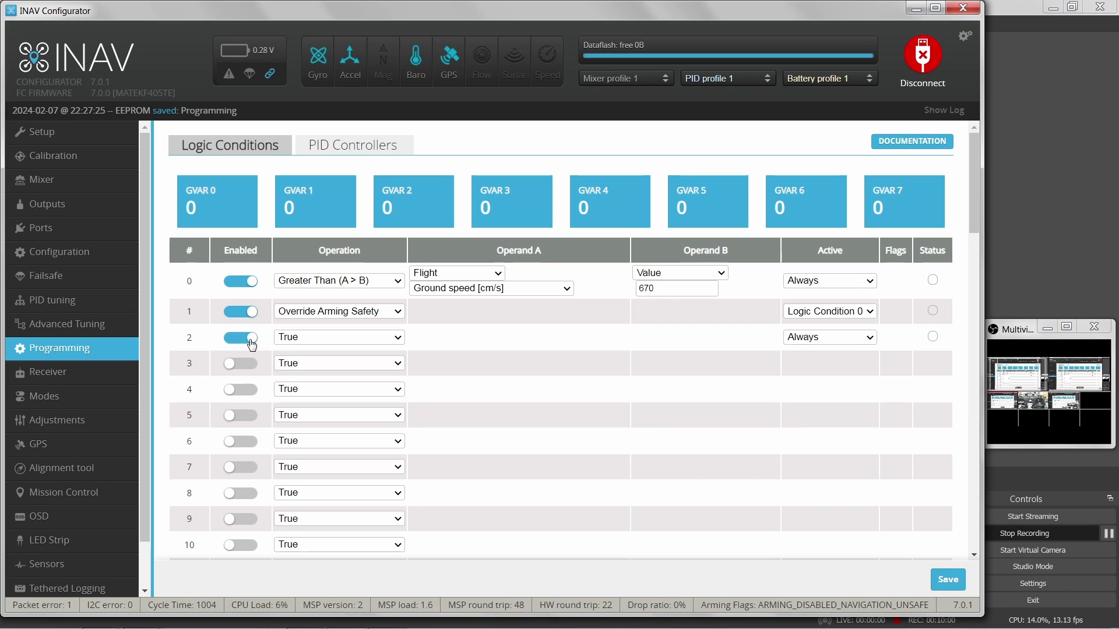
pyautogui.click(396, 340)
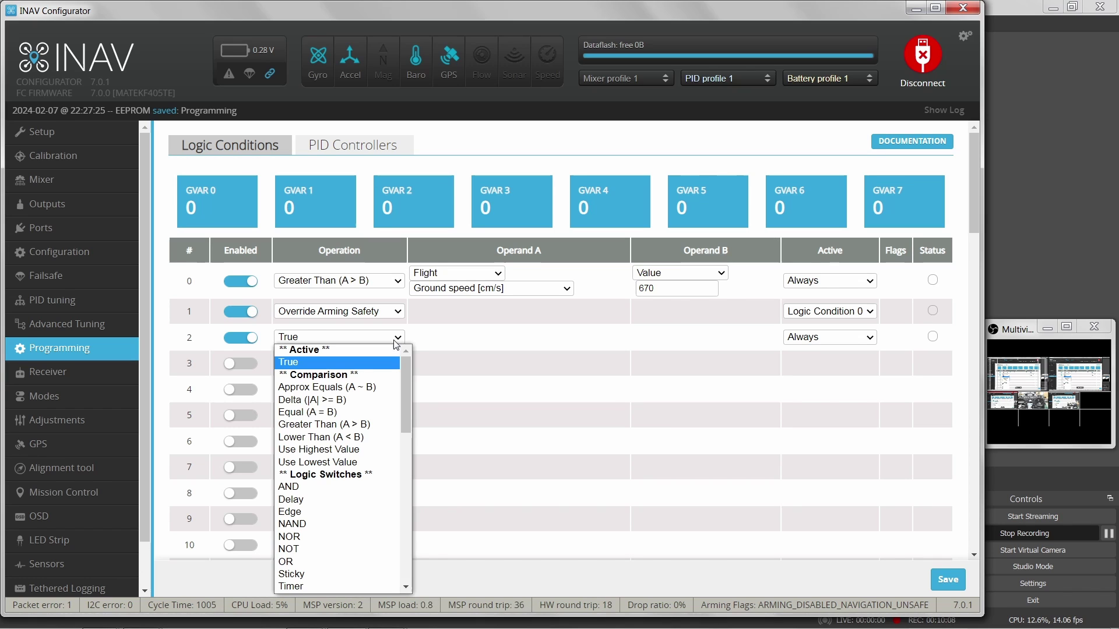
pyautogui.click(347, 437)
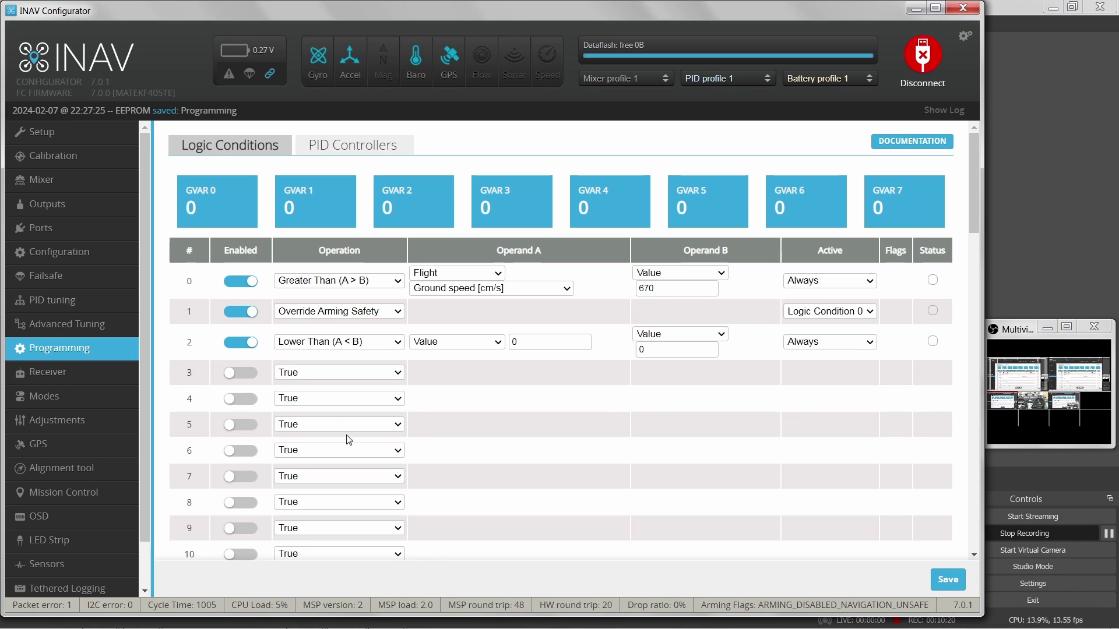
pyautogui.click(494, 345)
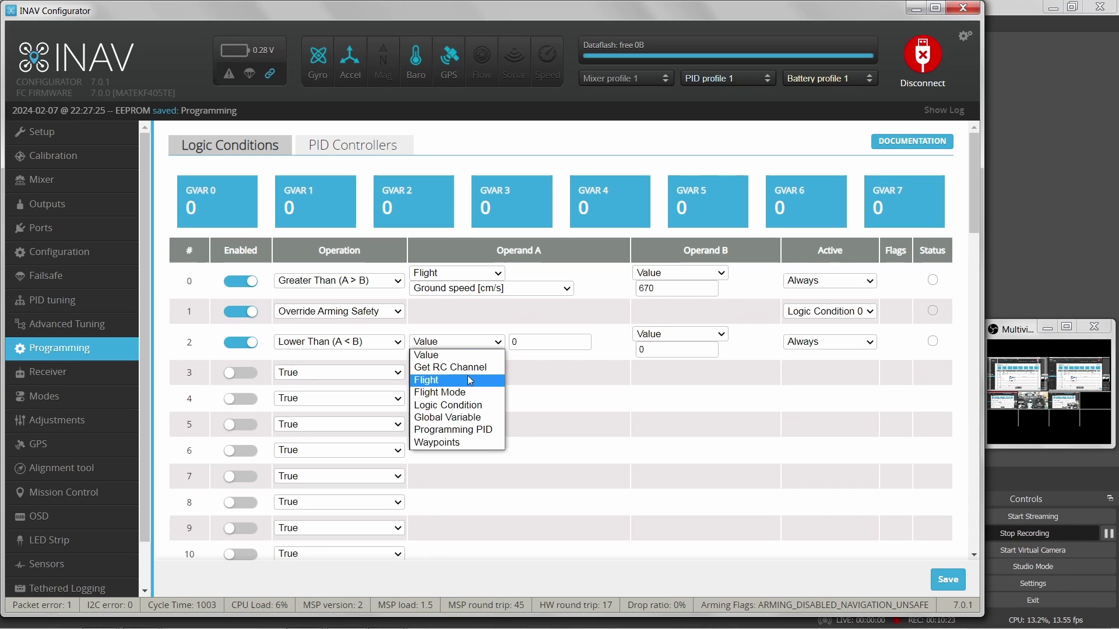
pyautogui.click(467, 380)
pyautogui.click(504, 353)
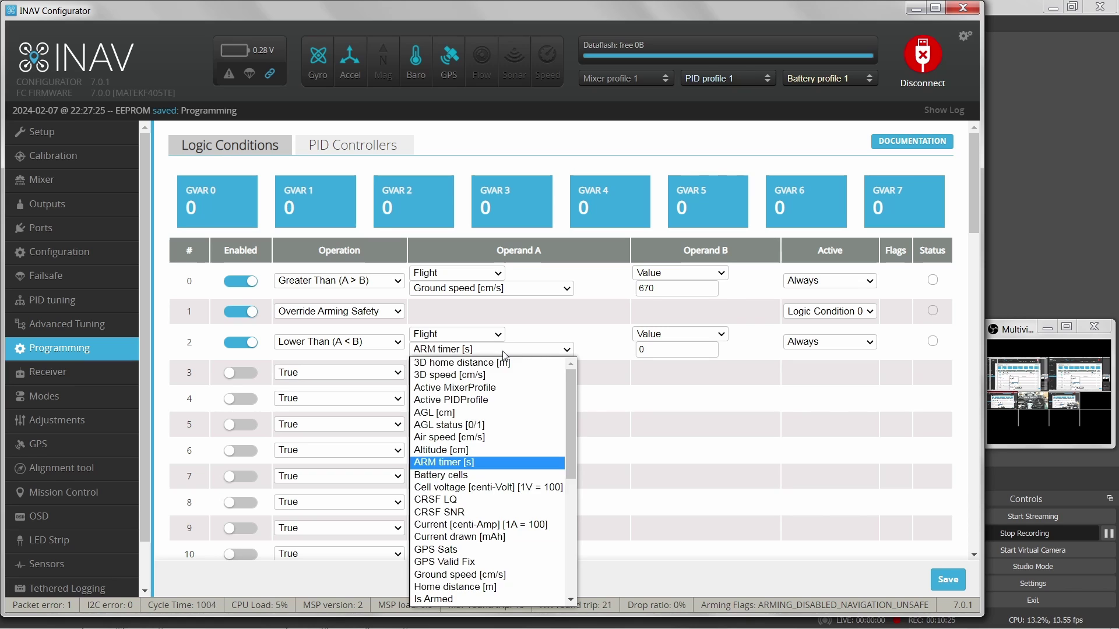
pyautogui.click(443, 415)
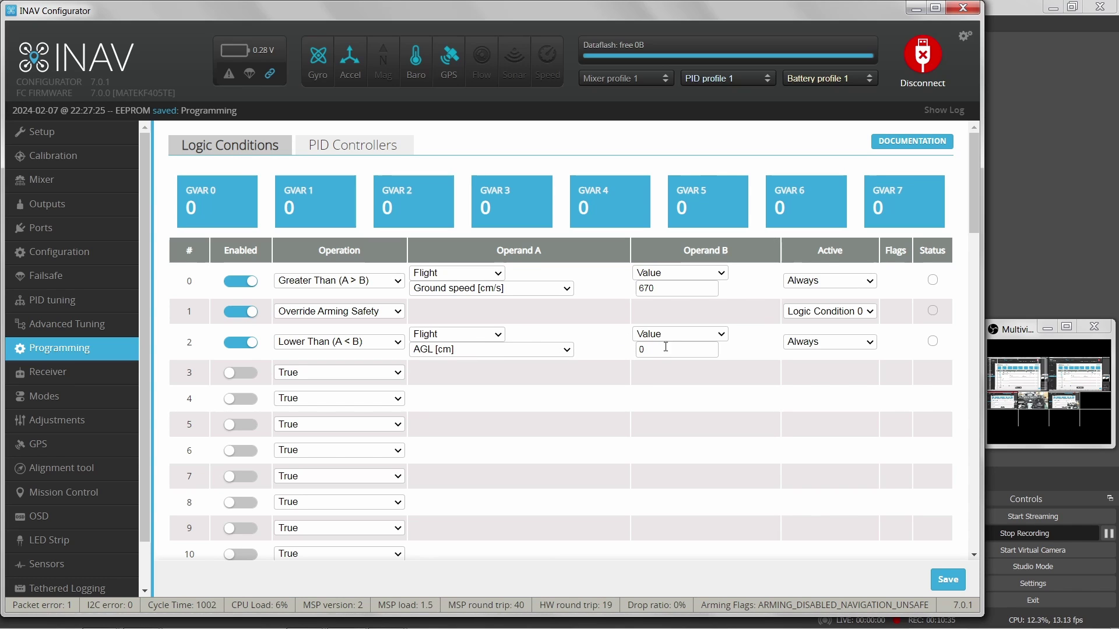
# Step: Replace condition 2's old Operand B value with the 1524 cm AGL threshold
pyautogui.press('BackSpace')
pyautogui.write('1524')
pyautogui.click(943, 579)
# Step: Switch on logic condition 3 and bring up its Operation choices
pyautogui.click(248, 376)
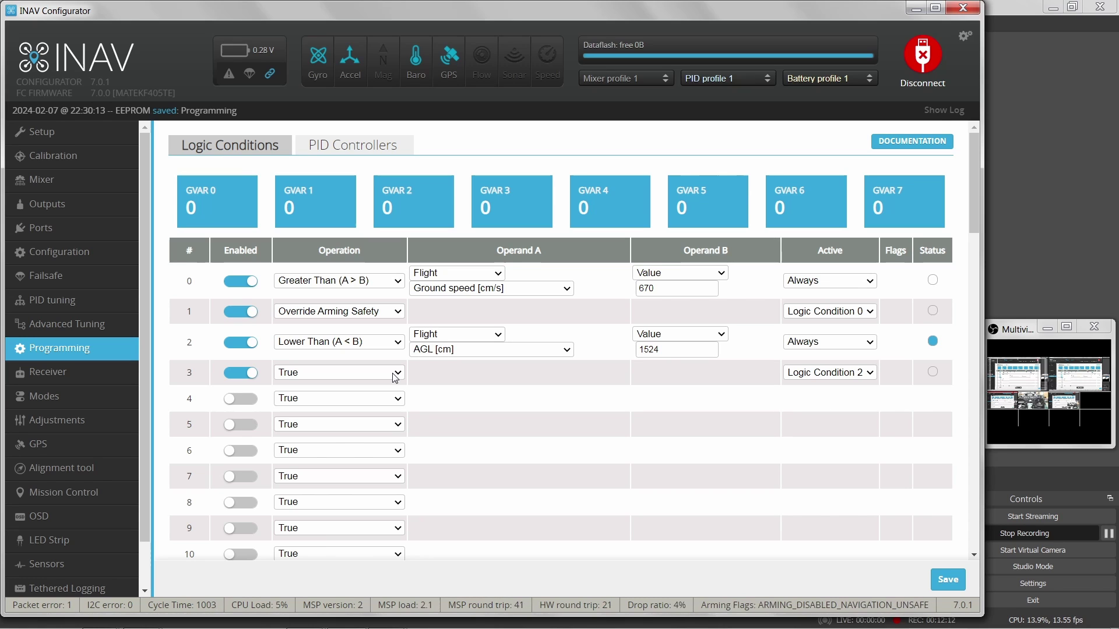
pyautogui.click(396, 378)
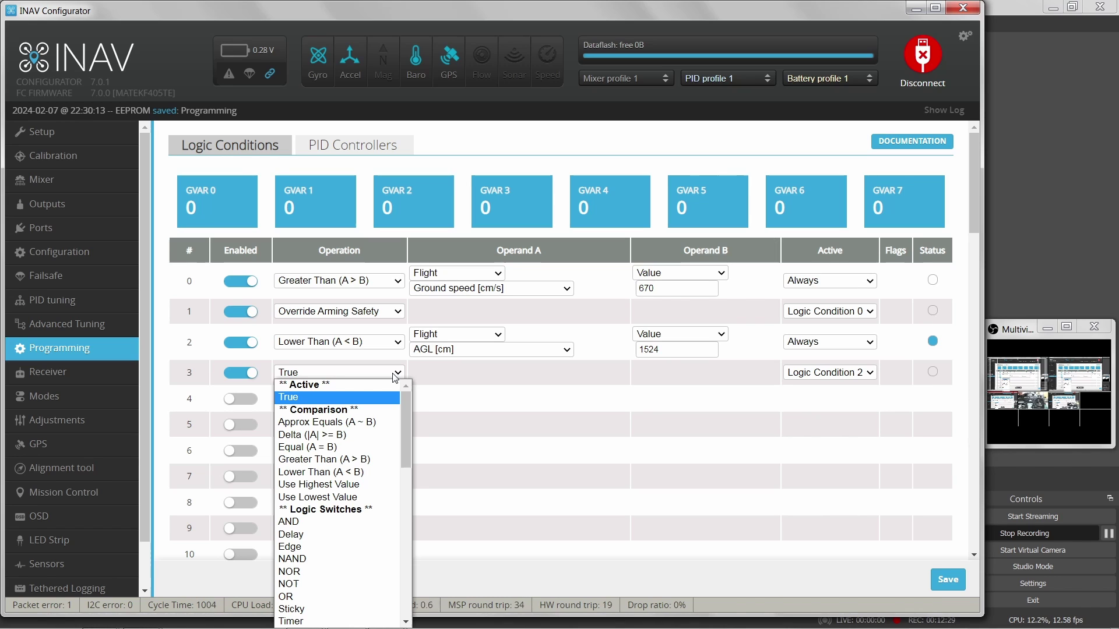
# Step: Make condition 3 a Greater Than (A > B) test with Operand A as RC channel 5
pyautogui.click(362, 461)
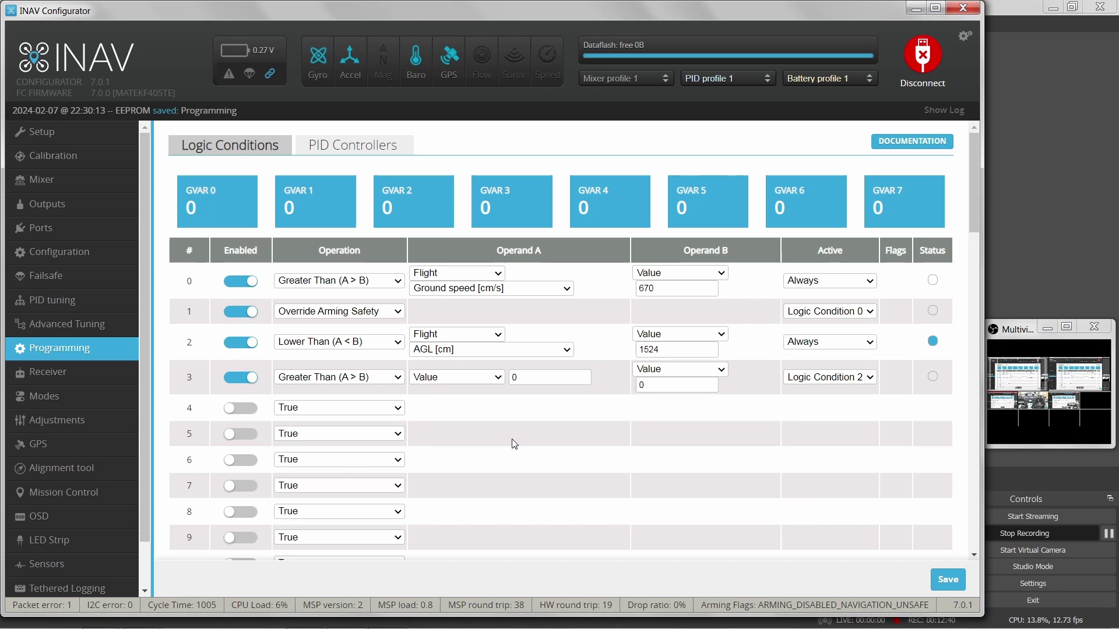
pyautogui.click(497, 377)
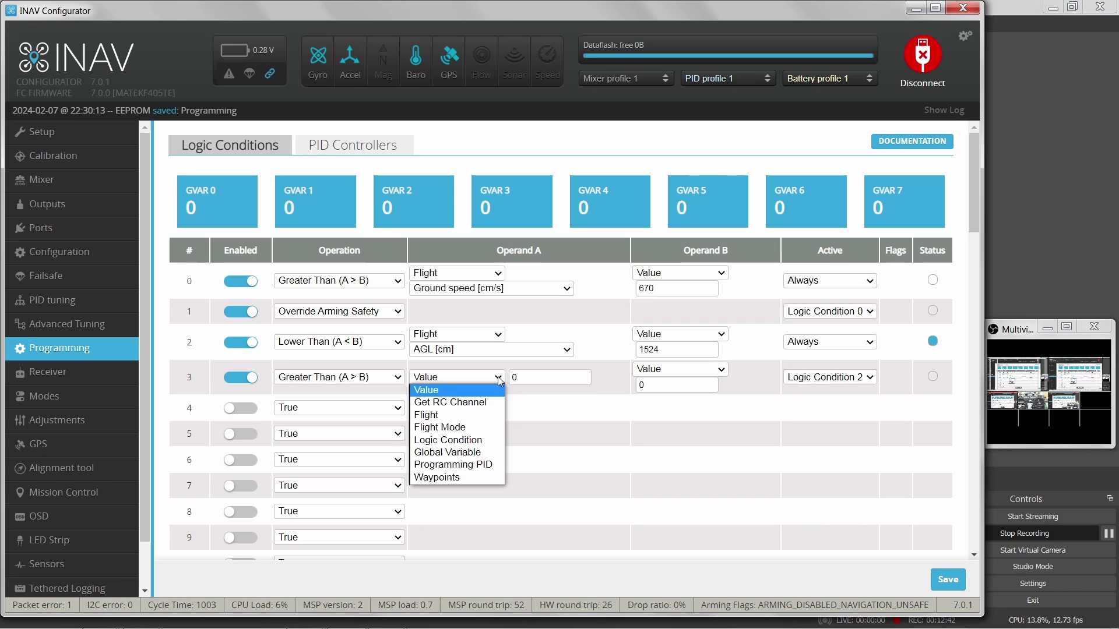
pyautogui.click(481, 403)
pyautogui.click(528, 376)
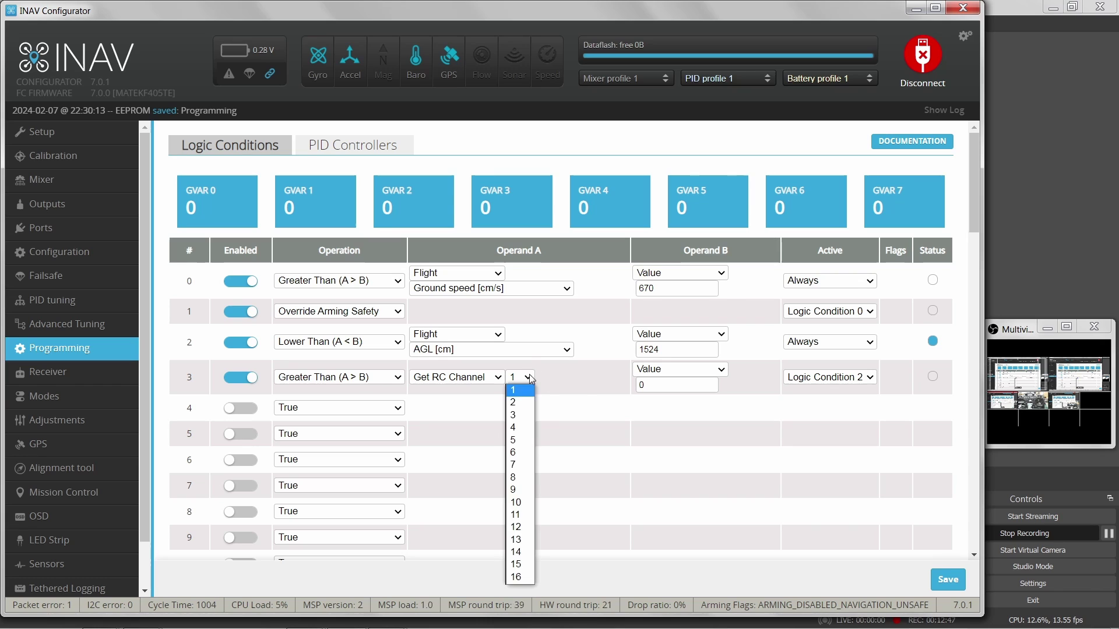
pyautogui.click(520, 441)
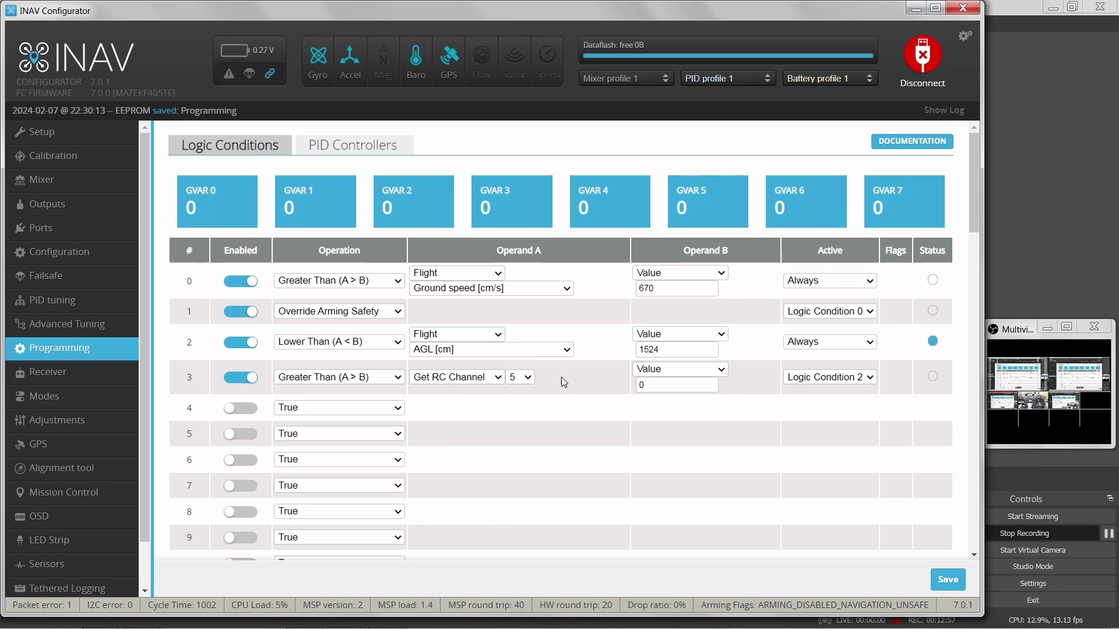
# Step: Change condition 3's Operand B value from 0 to 1400
pyautogui.click(677, 387)
pyautogui.press('BackSpace')
pyautogui.write('1400')
pyautogui.click(705, 385)
pyautogui.click(954, 583)
# Step: Switch on logic condition 4 and scroll down its list of operations
pyautogui.click(252, 411)
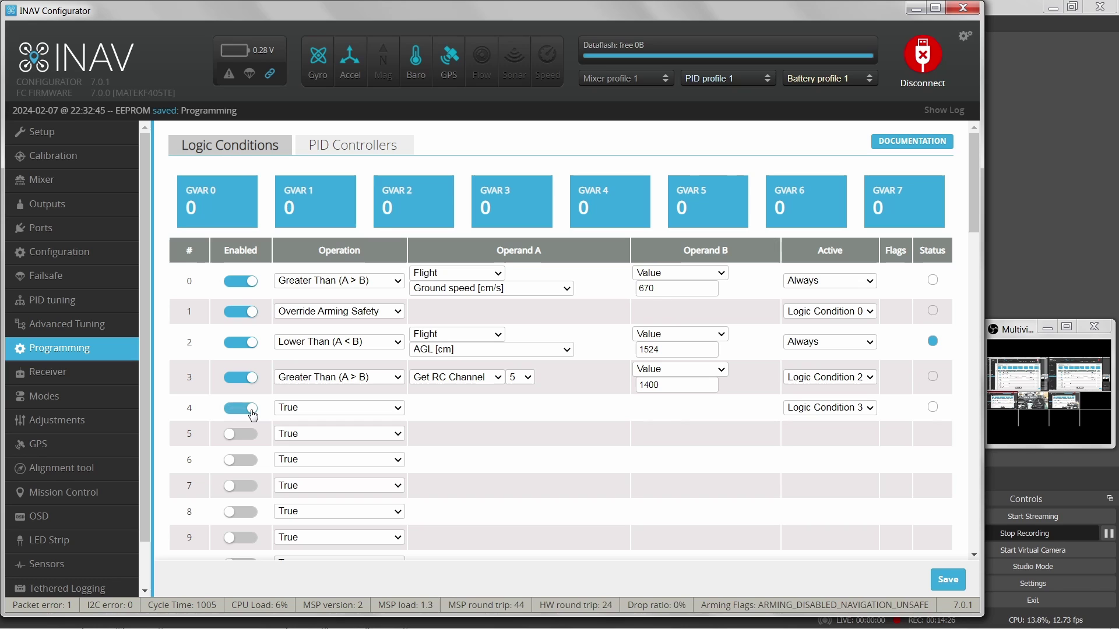
pyautogui.click(397, 414)
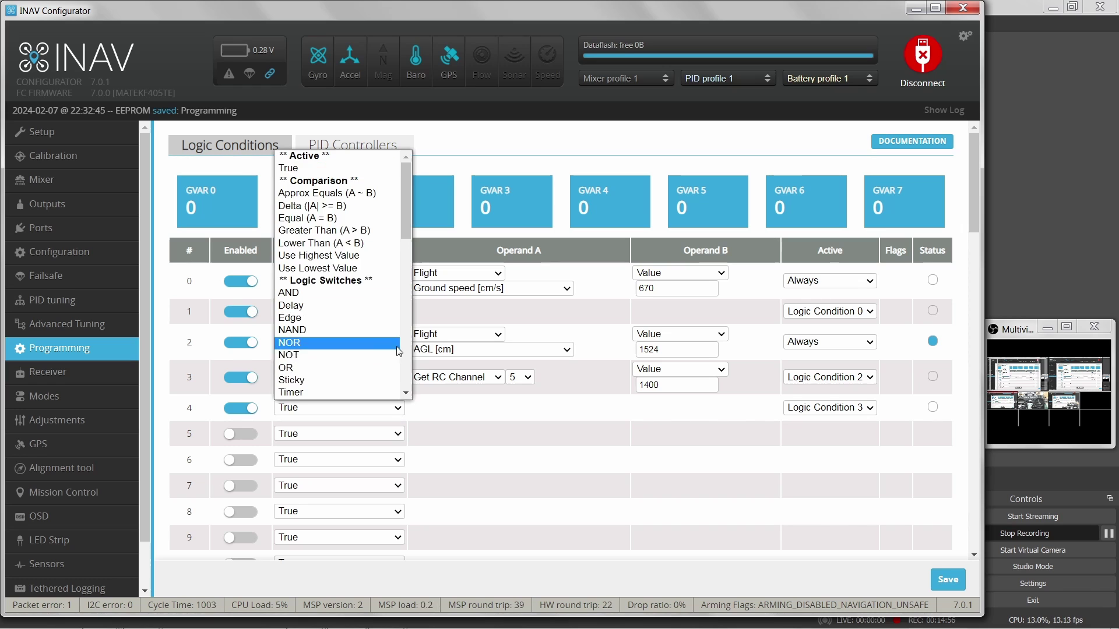
pyautogui.scroll(-4, 406, 371)
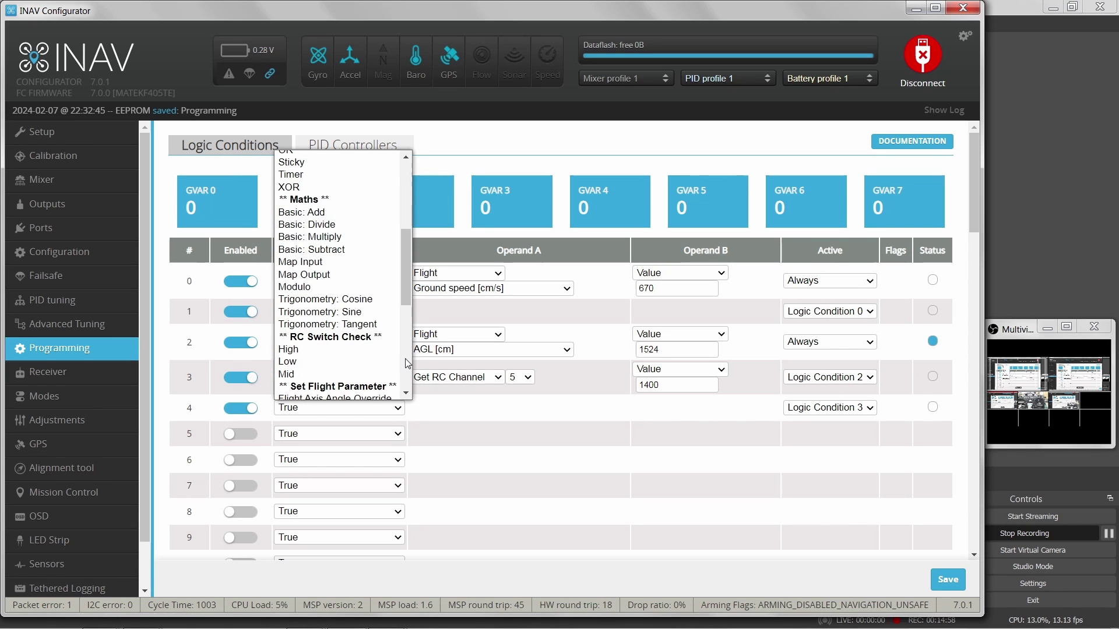
pyautogui.scroll(-4, 406, 363)
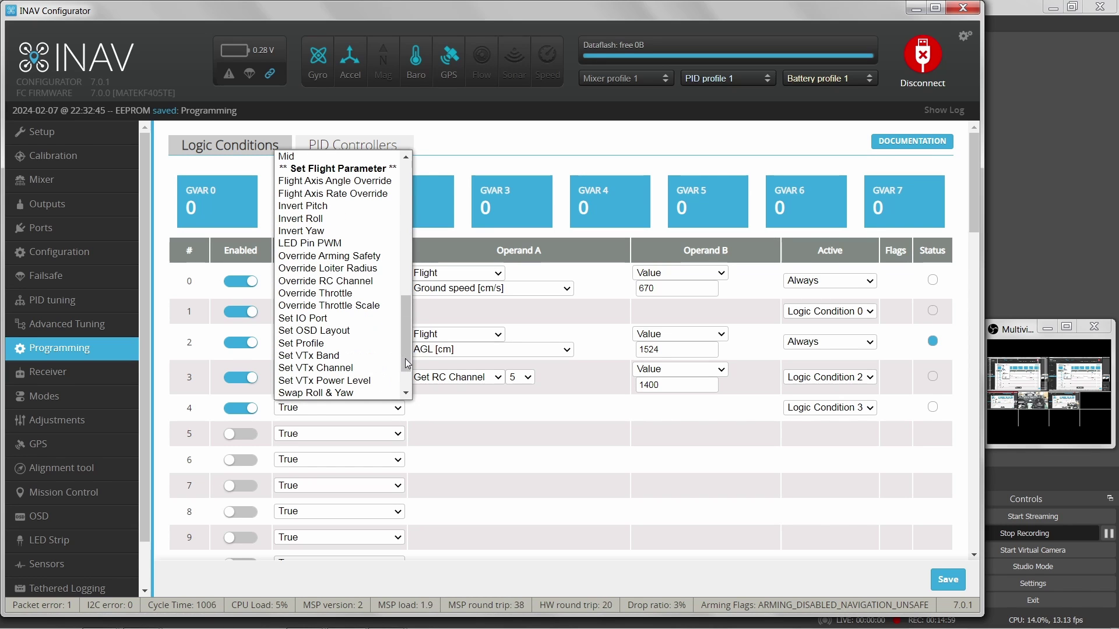
# Step: Make condition 4 override RC channel 12 with 1570, then save to the flight controller
pyautogui.click(373, 281)
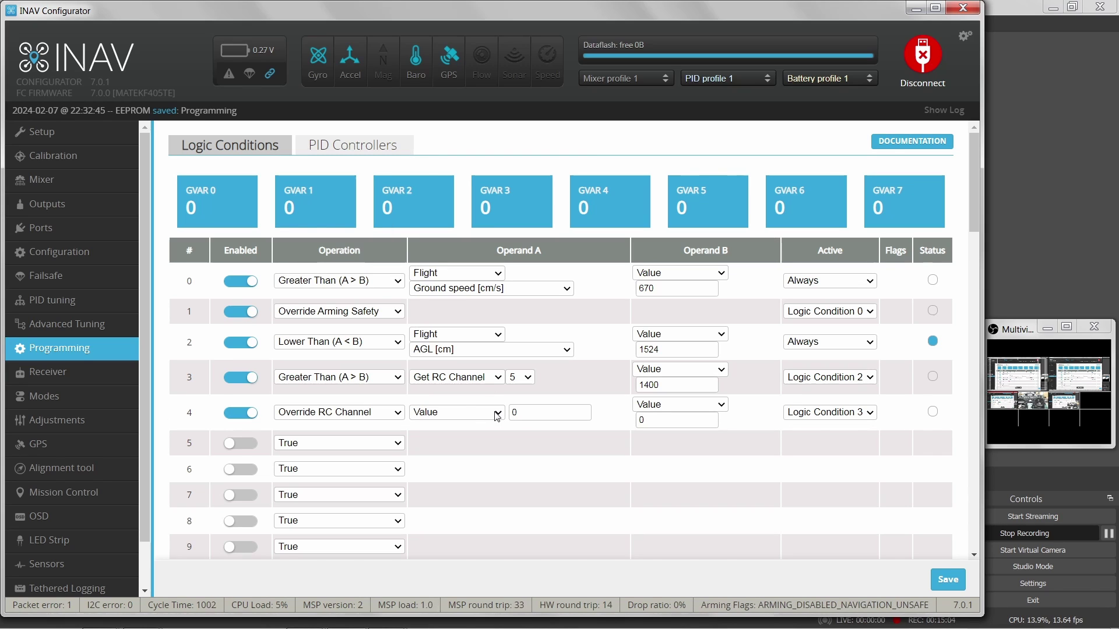
pyautogui.doubleClick(539, 412)
pyautogui.write('12')
pyautogui.press('BackSpace')
pyautogui.write('1570')
pyautogui.click(947, 579)
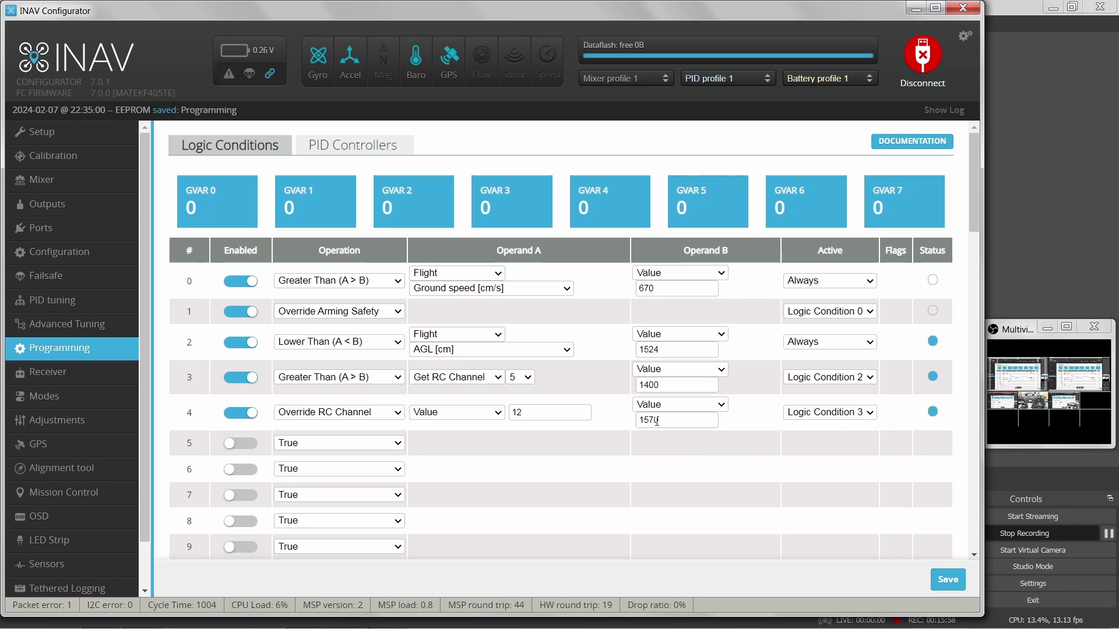
pyautogui.click(85, 211)
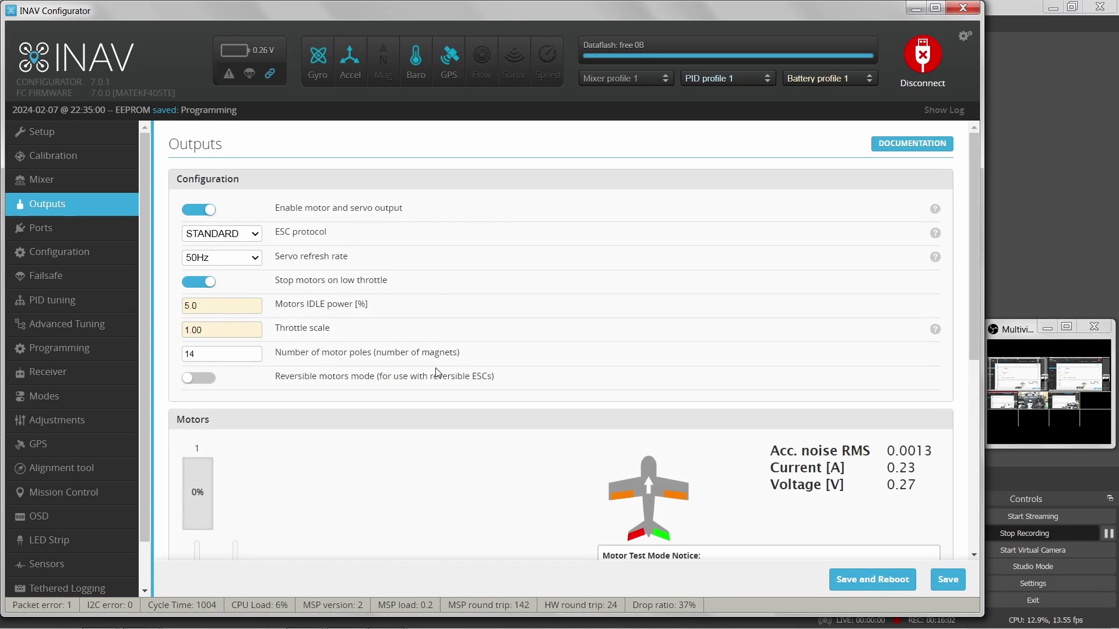
pyautogui.scroll(-6, 438, 373)
pyautogui.scroll(-1, 439, 373)
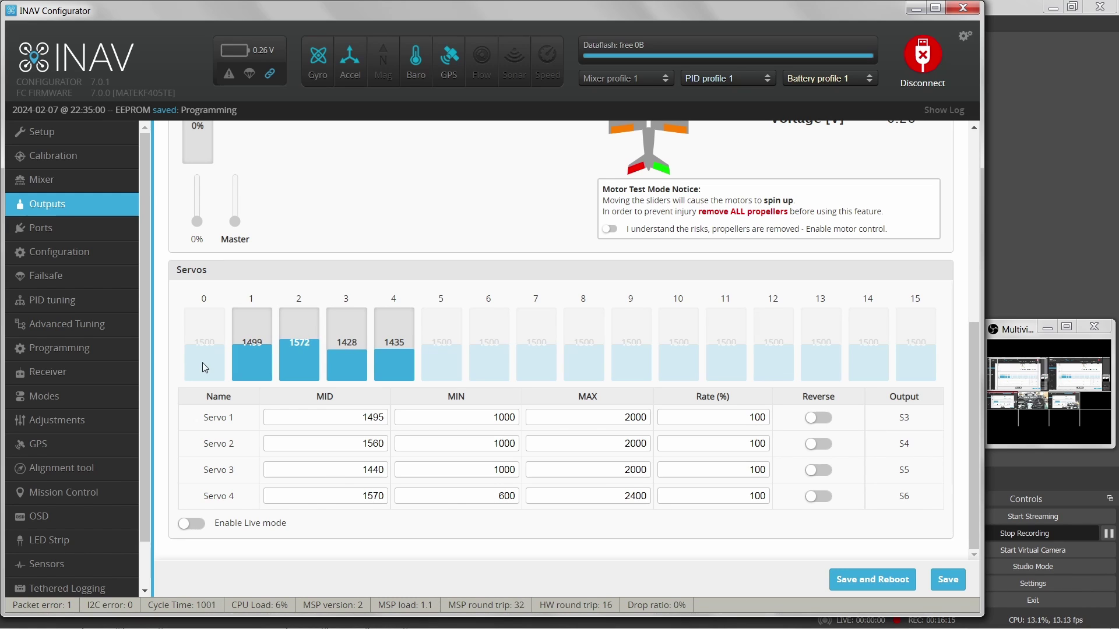
pyautogui.click(74, 349)
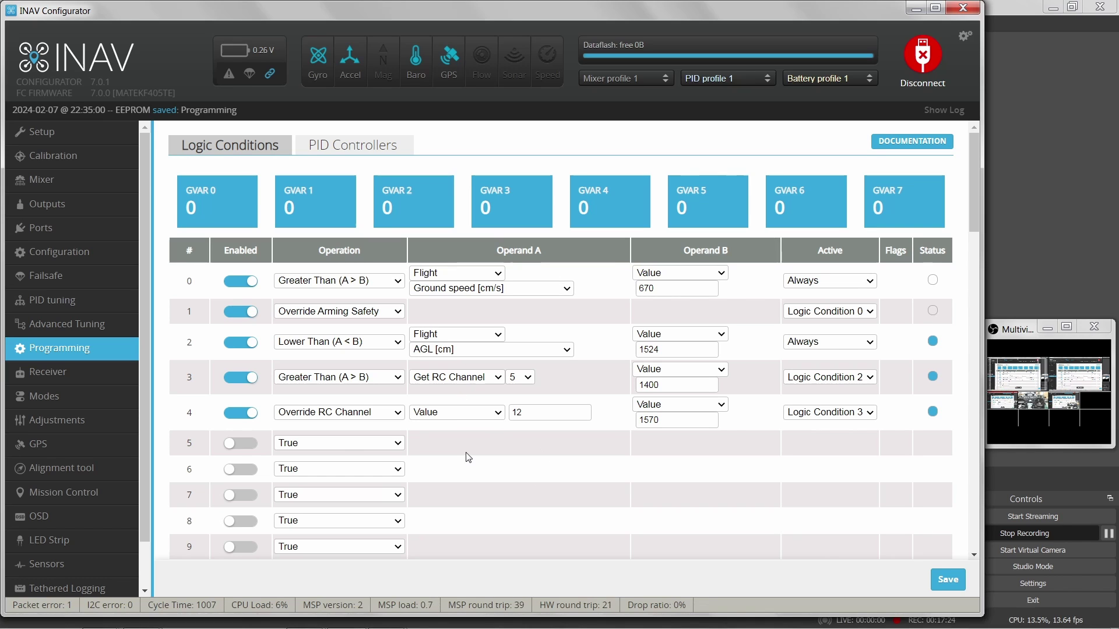
pyautogui.click(400, 444)
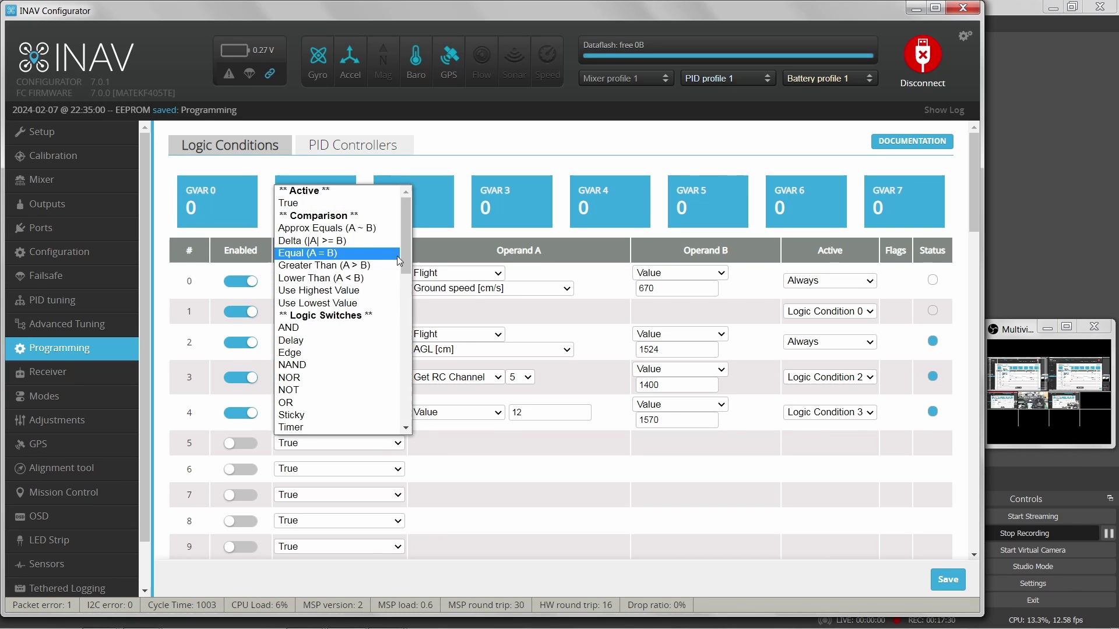
pyautogui.scroll(-5, 410, 256)
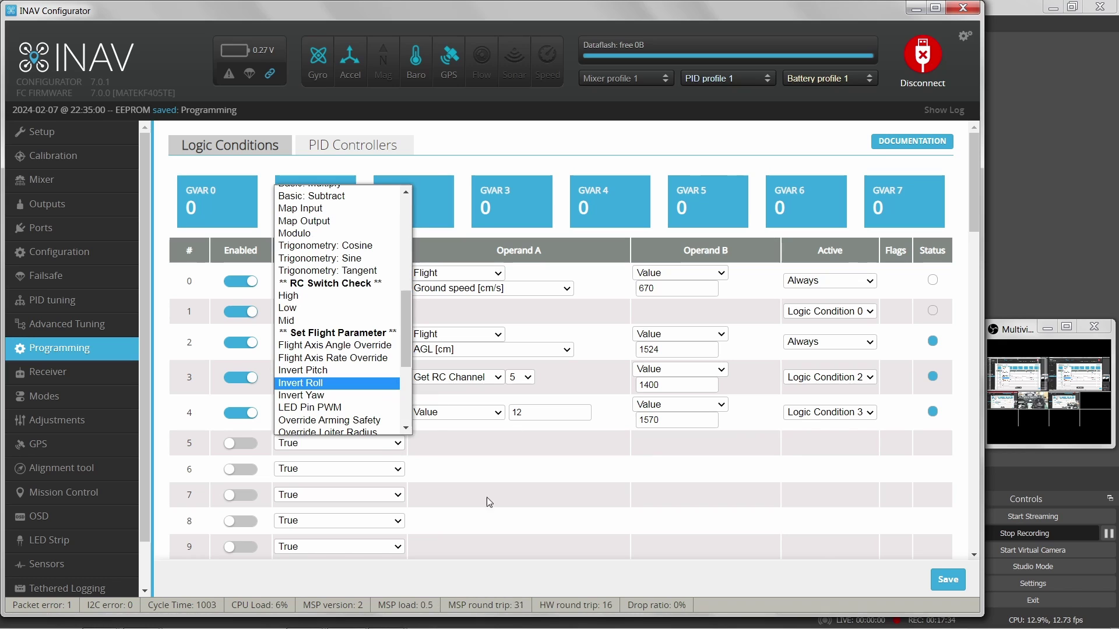
pyautogui.click(481, 518)
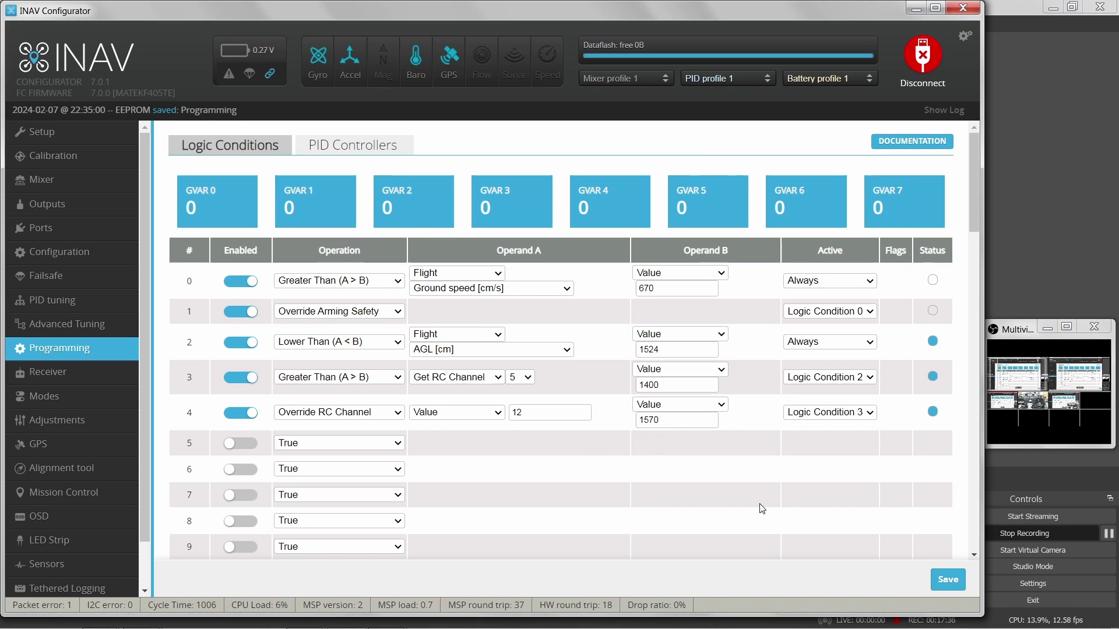